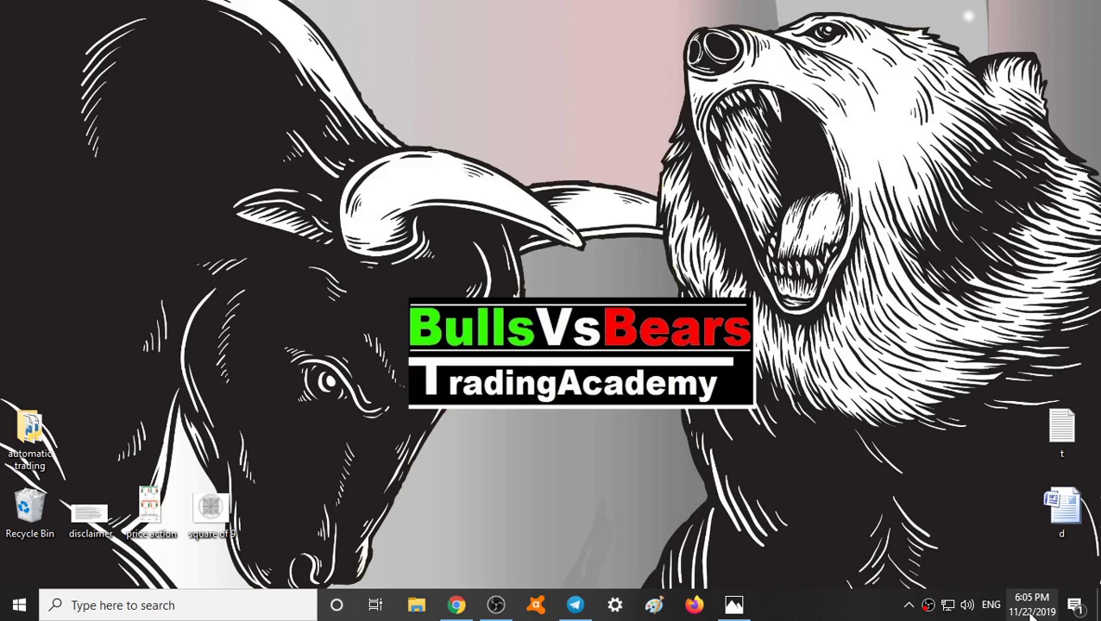
View and close disclaimer.png in Photos, then bring the NIFTY chart in Chrome back.
mouse_move(1029, 615)
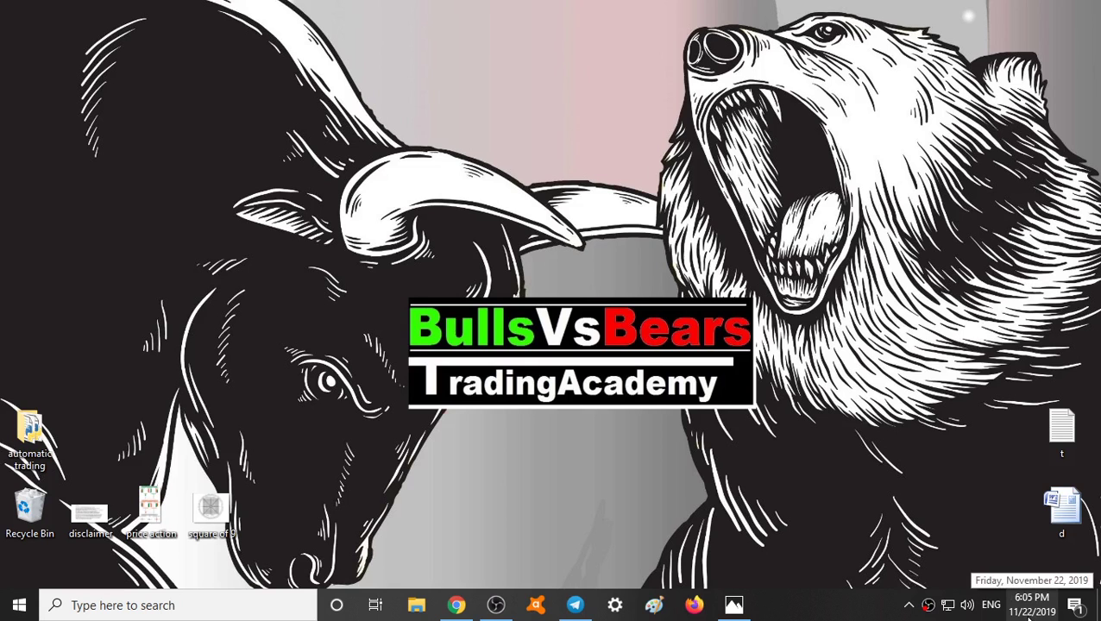
click(733, 606)
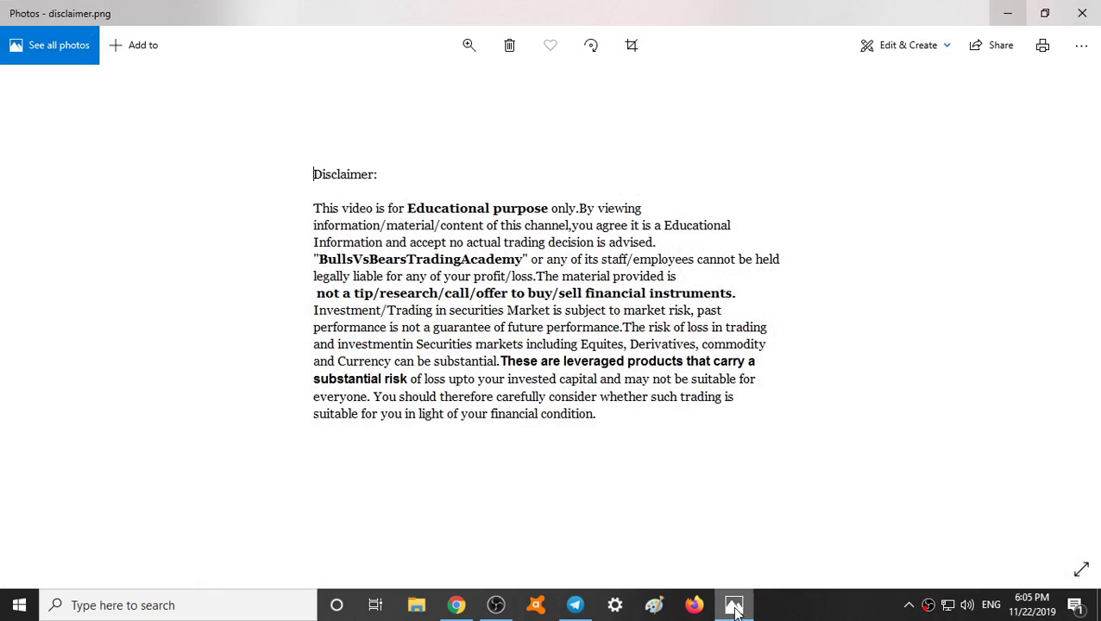
click(1092, 15)
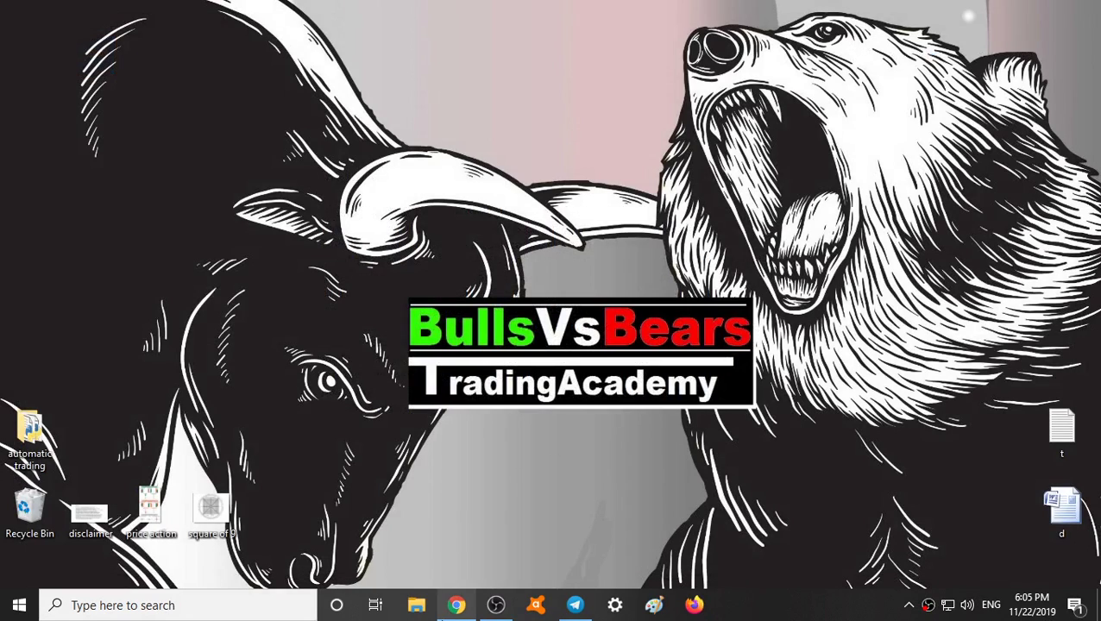
mouse_move(449, 614)
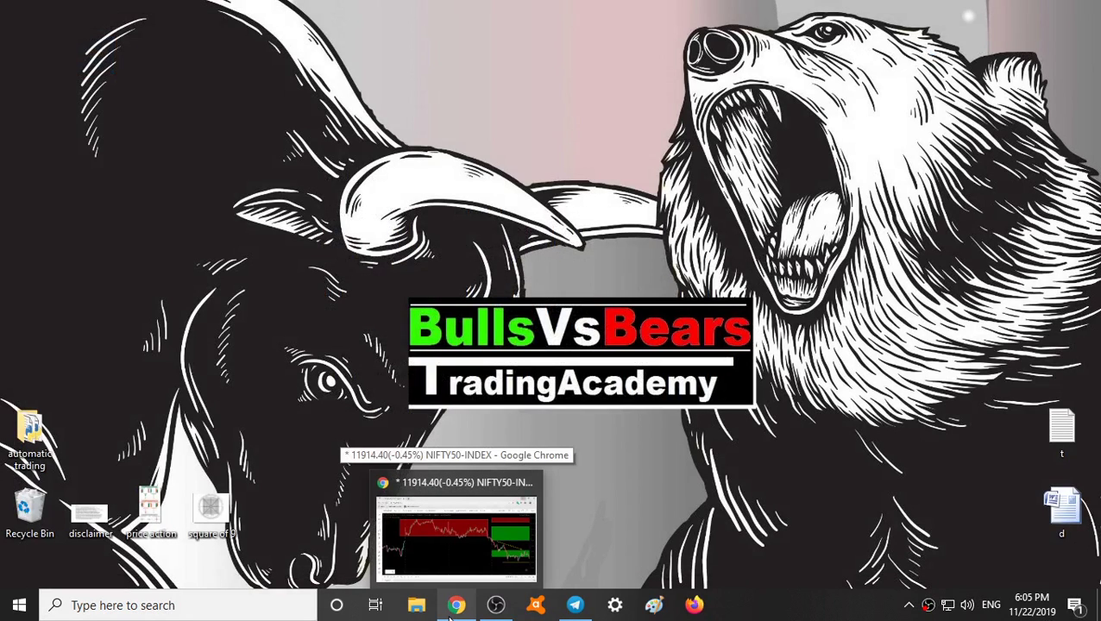
click(450, 615)
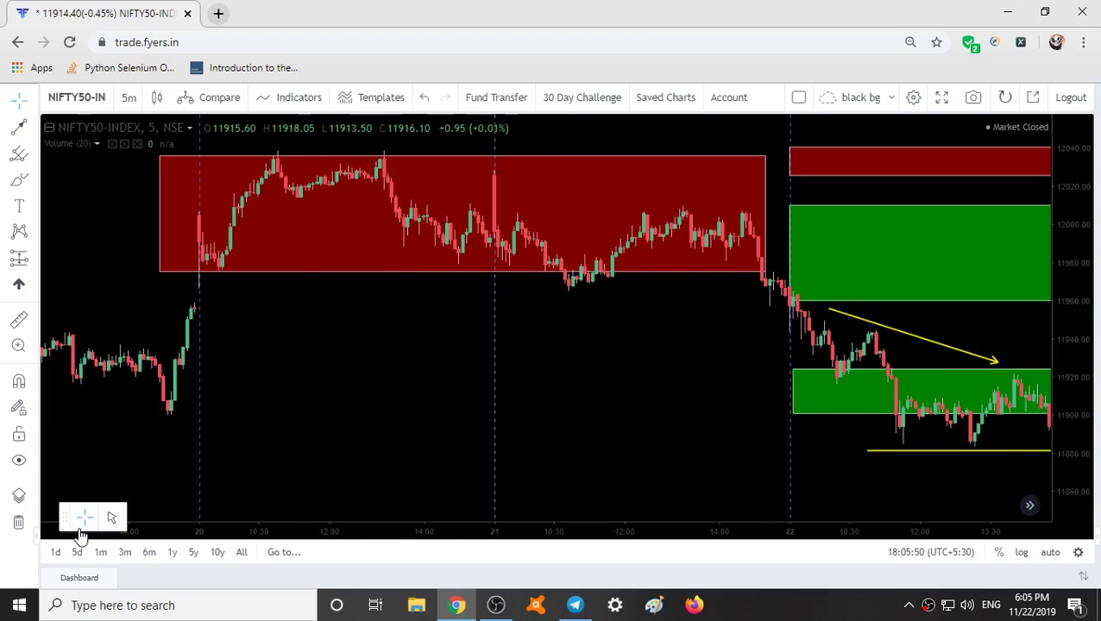
With the arrow cursor, select the red range box and zoom out to show bars before 20 Nov.
click(111, 518)
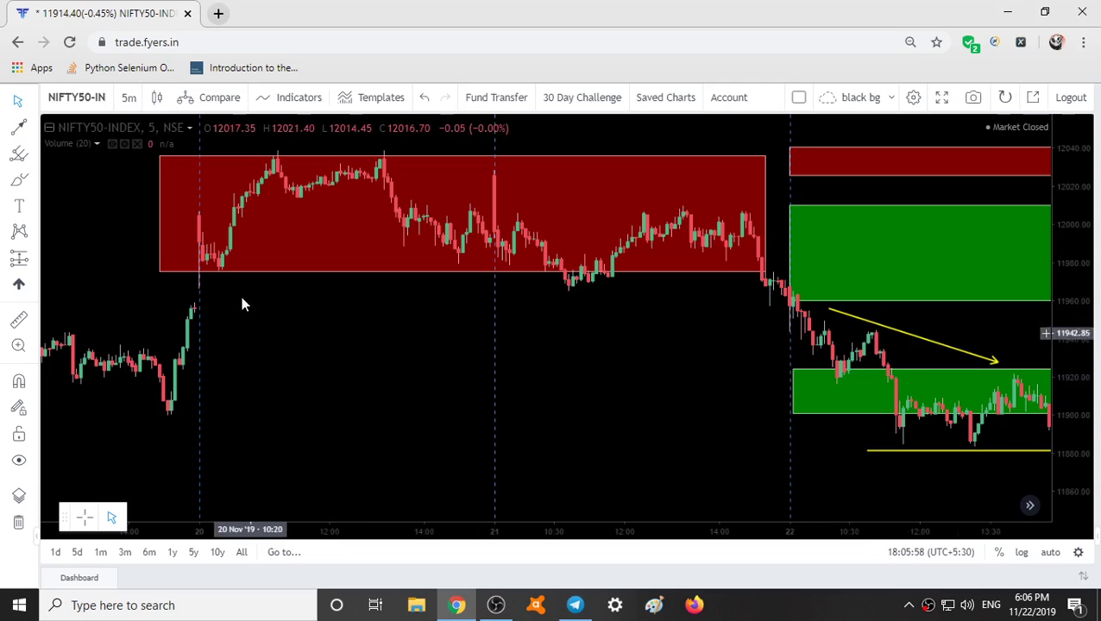
click(221, 273)
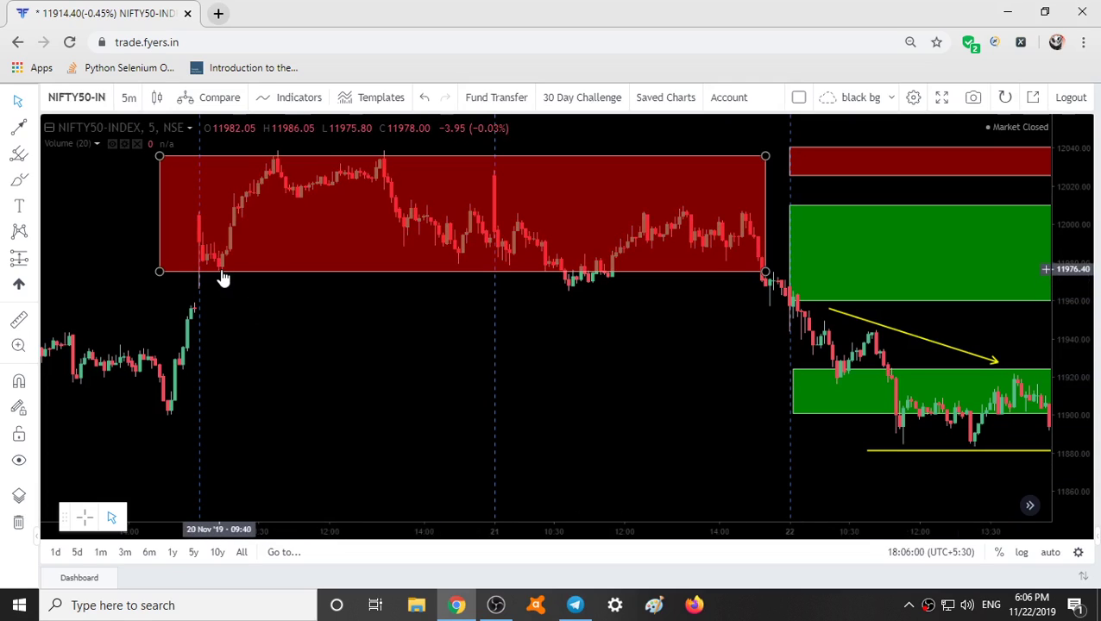
click(303, 277)
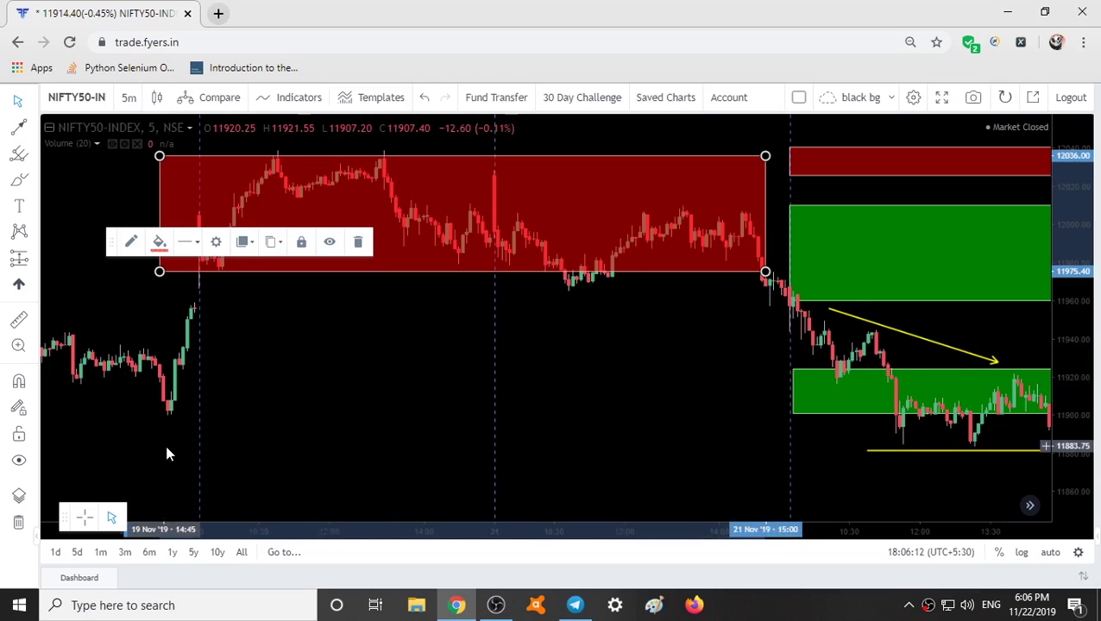
scroll(166, 455, down, 2)
click(232, 468)
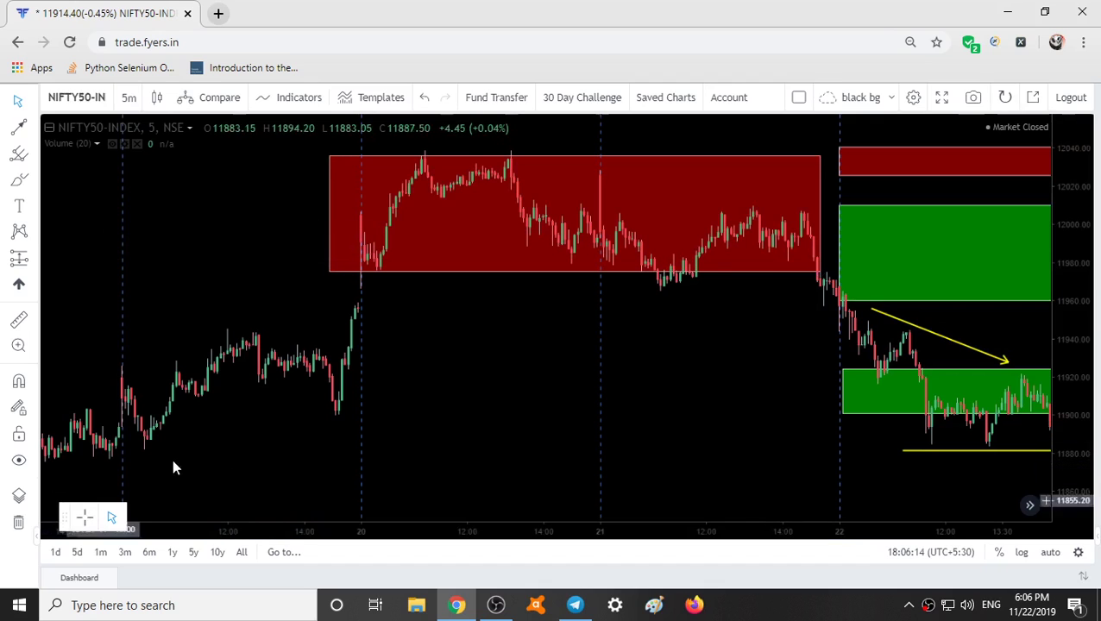
click(423, 273)
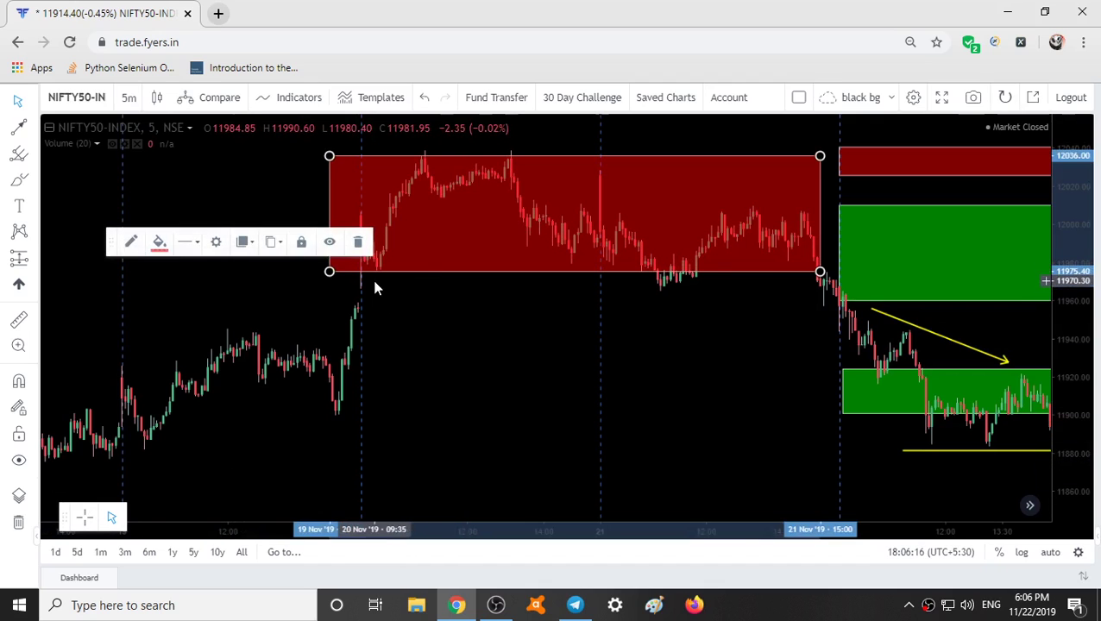
click(378, 312)
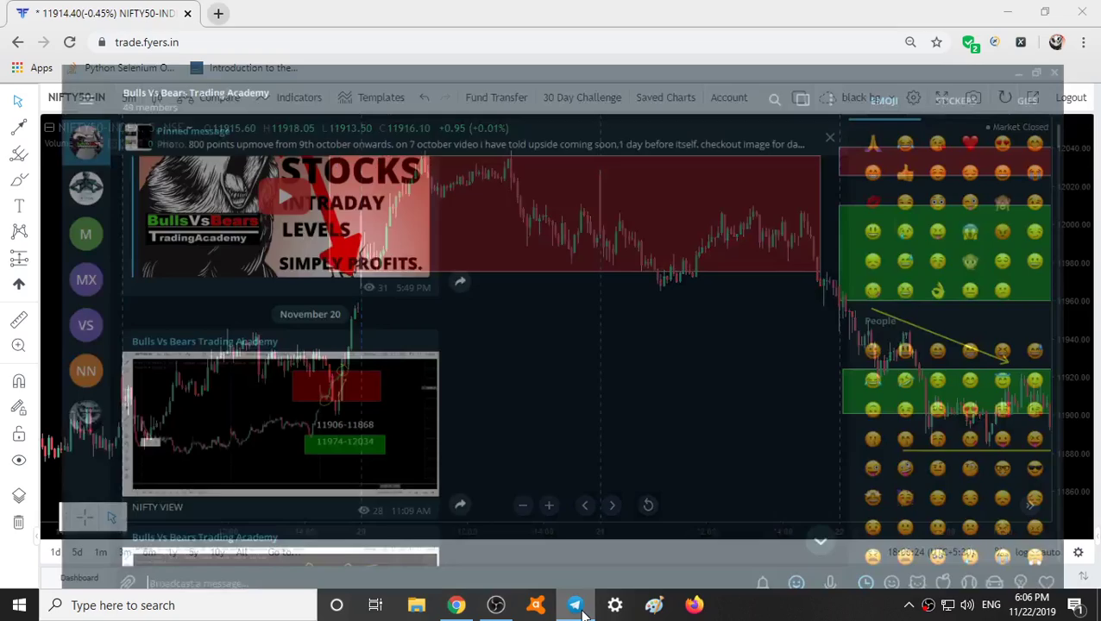
View the NIFTY VIEW chart photo full-size in the Telegram academy chat, then return to Fyers.
click(575, 605)
click(351, 385)
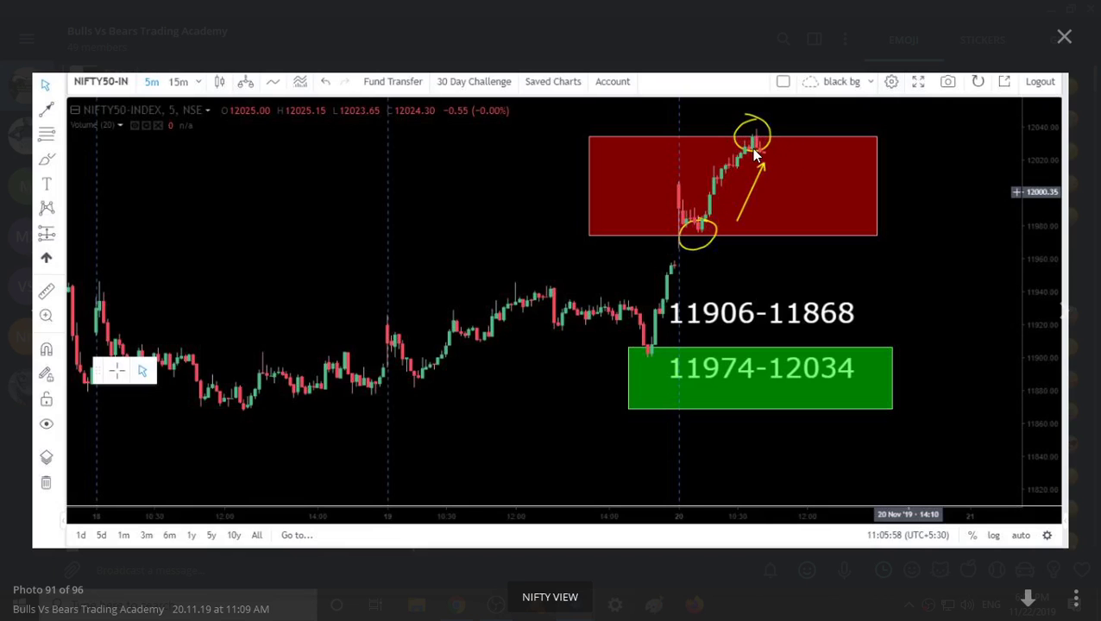
click(1064, 37)
click(456, 605)
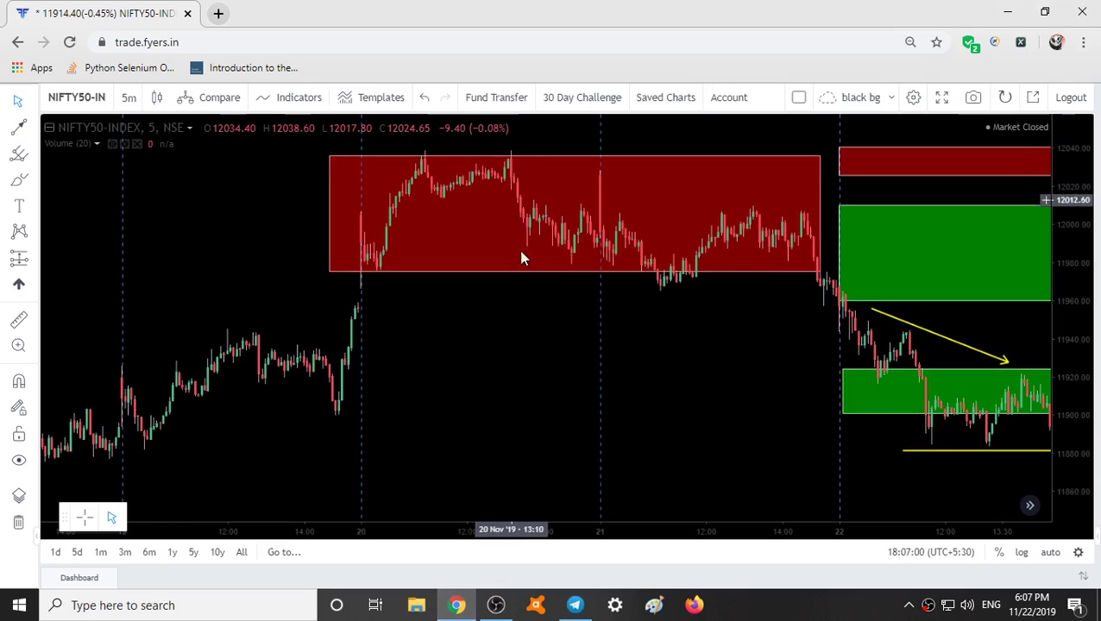
View the next posted chart photo full-size in Telegram, then return to the NIFTY chart.
click(580, 608)
scroll(481, 391, down, 3)
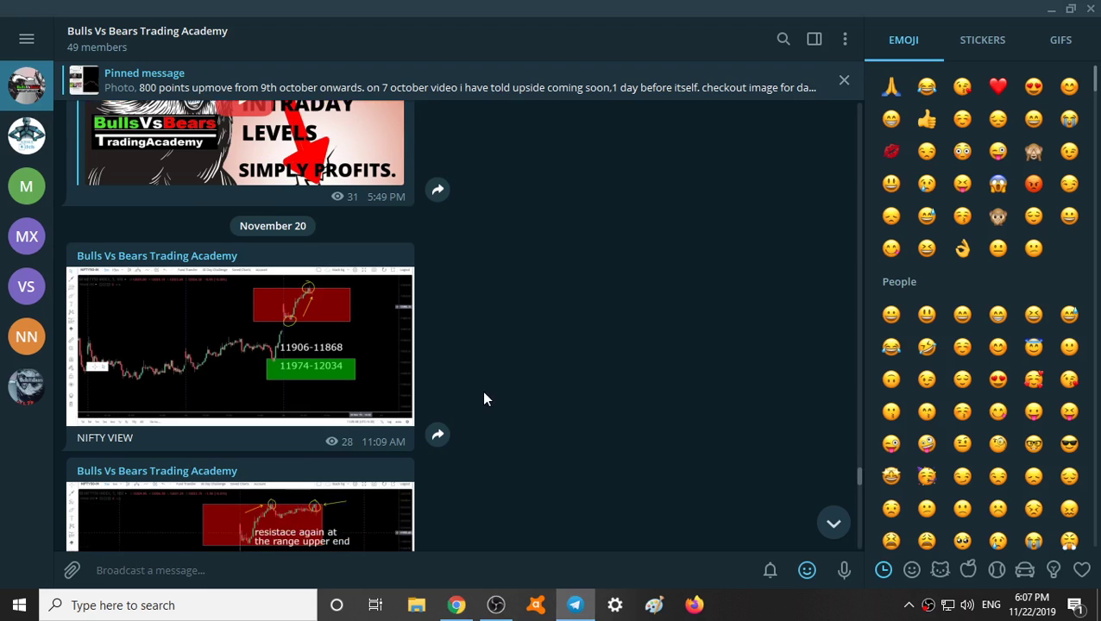
click(359, 430)
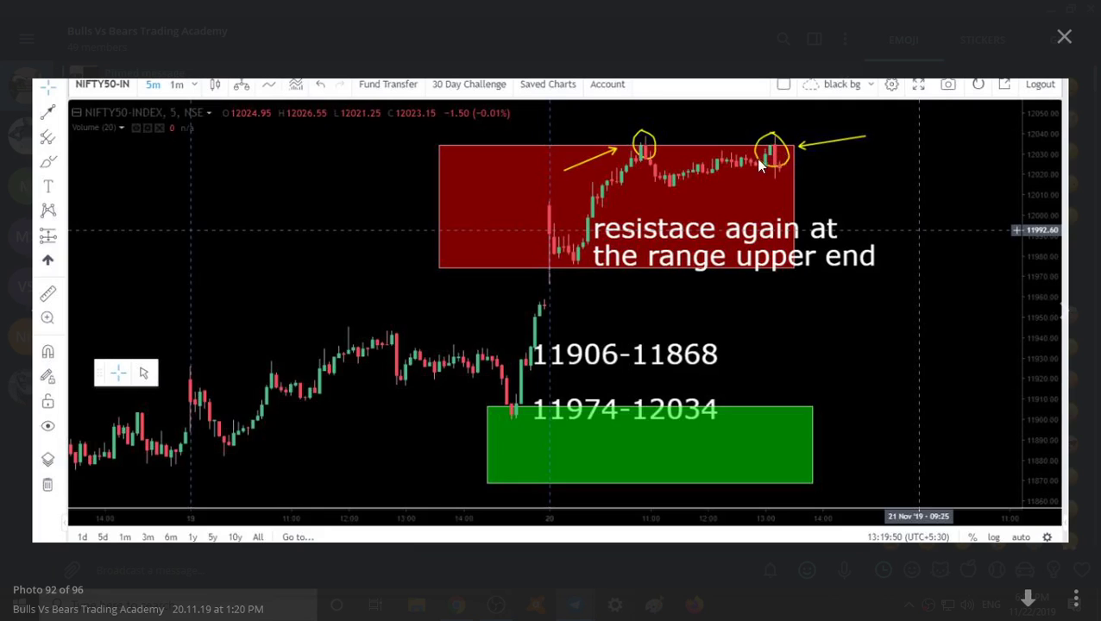
click(1065, 37)
click(457, 606)
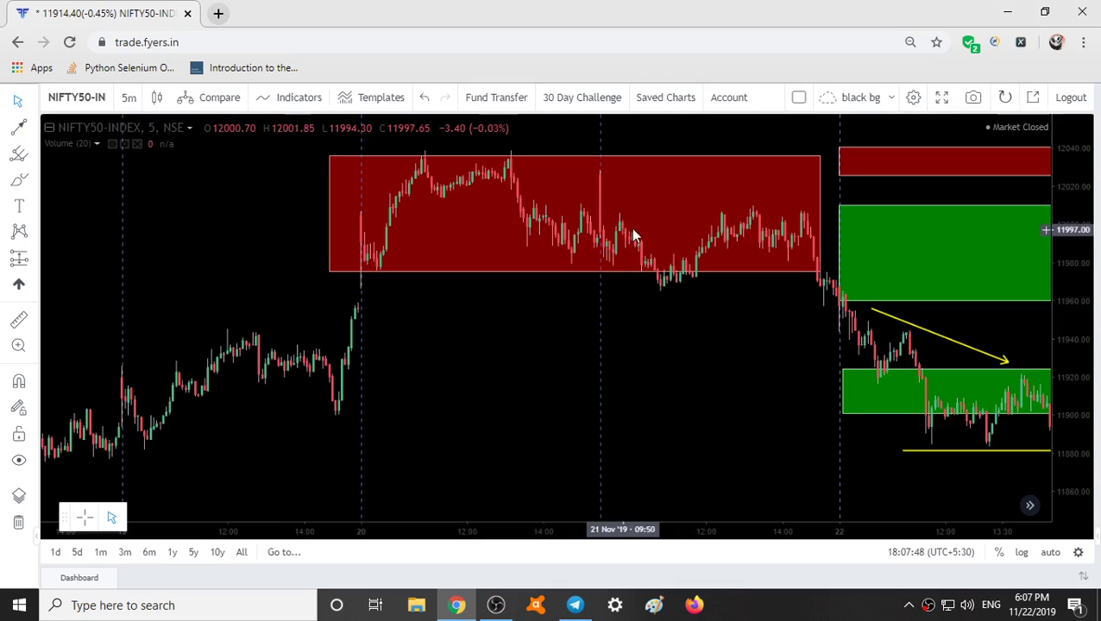
click(618, 273)
click(649, 295)
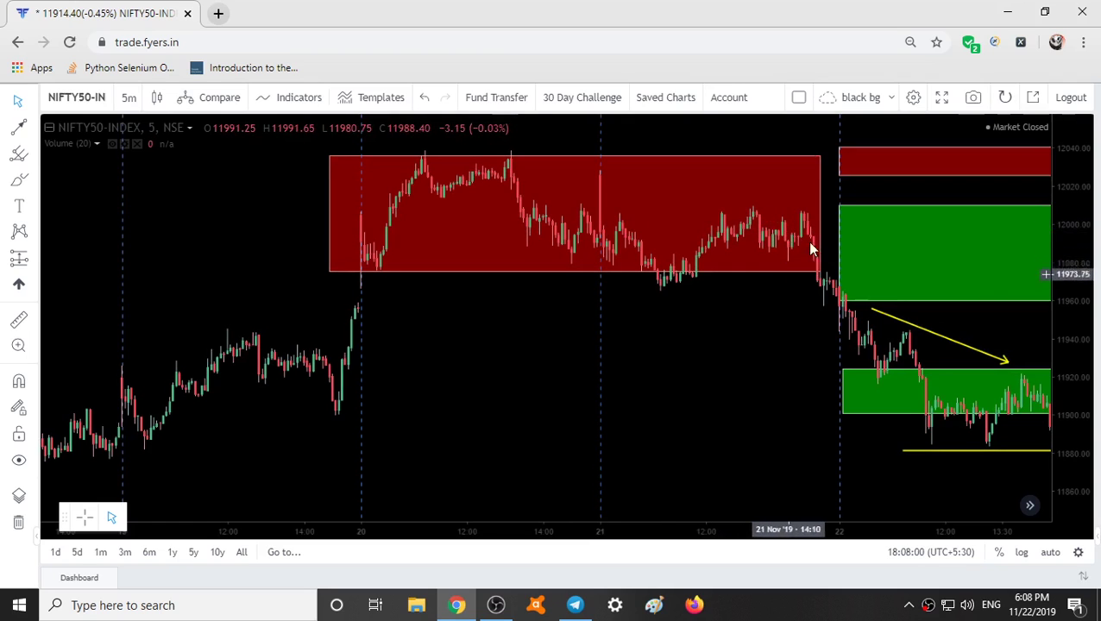
drag(763, 309, 641, 321)
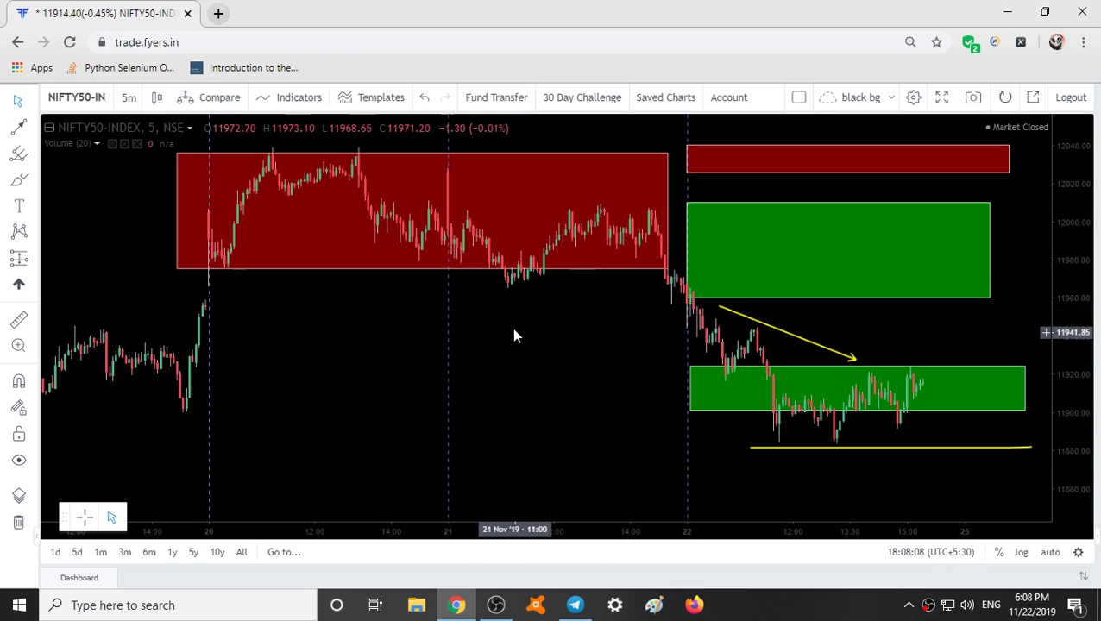
drag(571, 337, 250, 351)
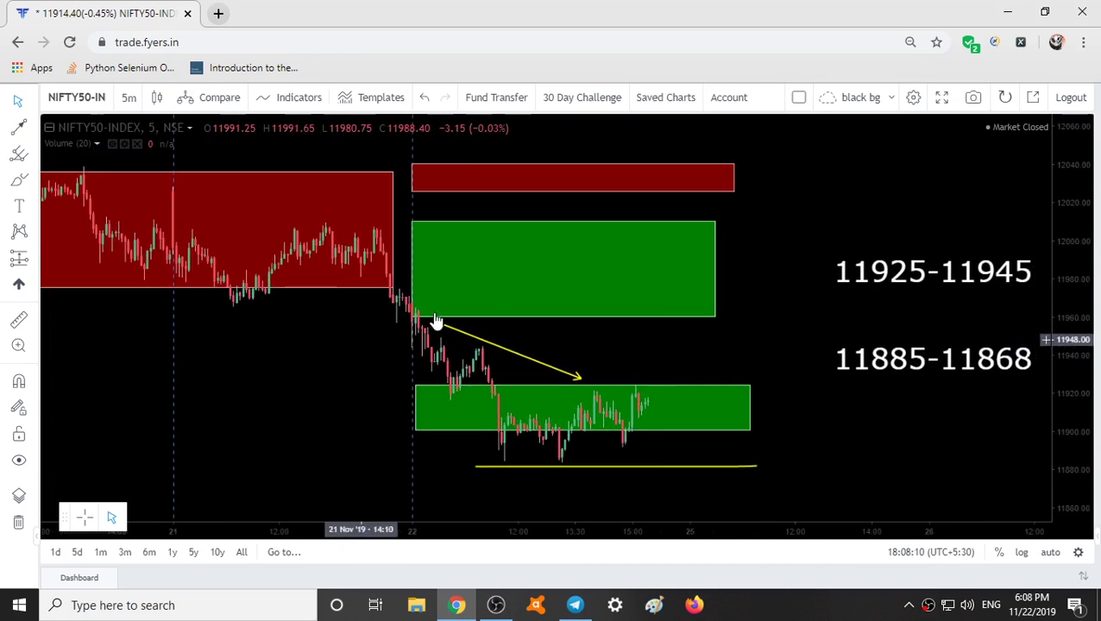
Read the November 21 Nifty ranges posts in the Telegram academy chat, then return to Fyers.
click(576, 605)
scroll(498, 329, down, 2)
scroll(498, 329, down, 6)
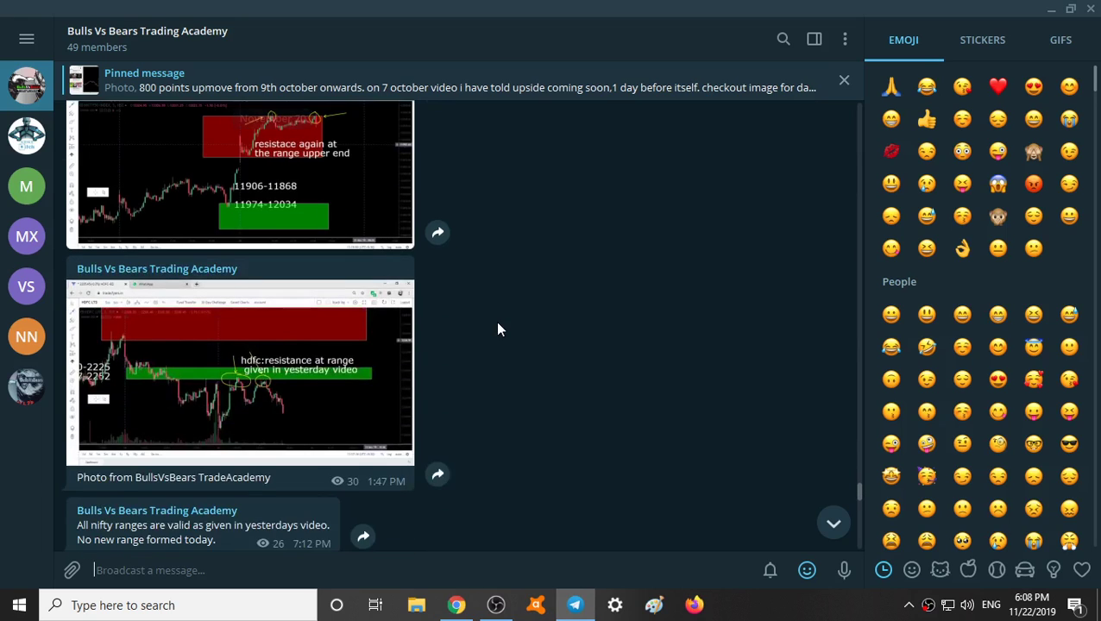
scroll(498, 329, up, 2)
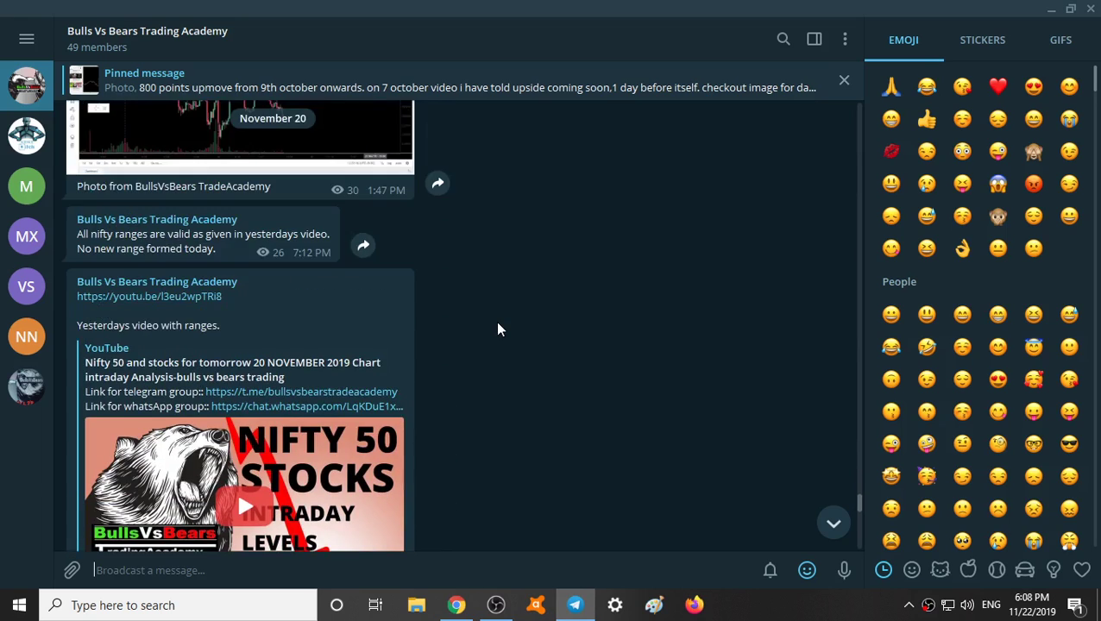
scroll(498, 329, down, 8)
scroll(498, 329, down, 2)
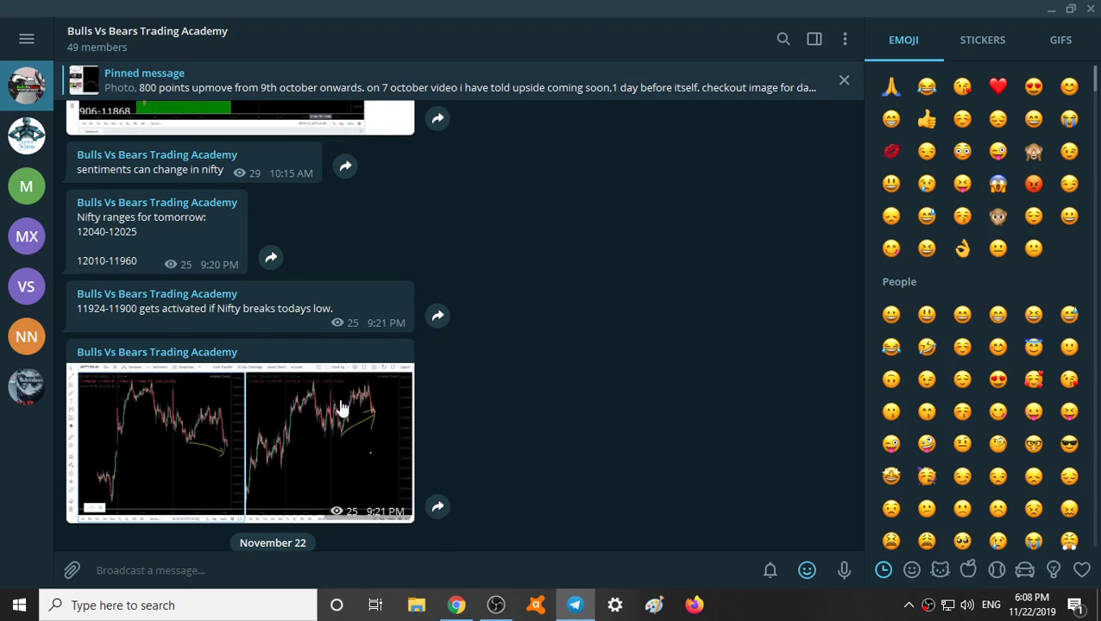
click(457, 605)
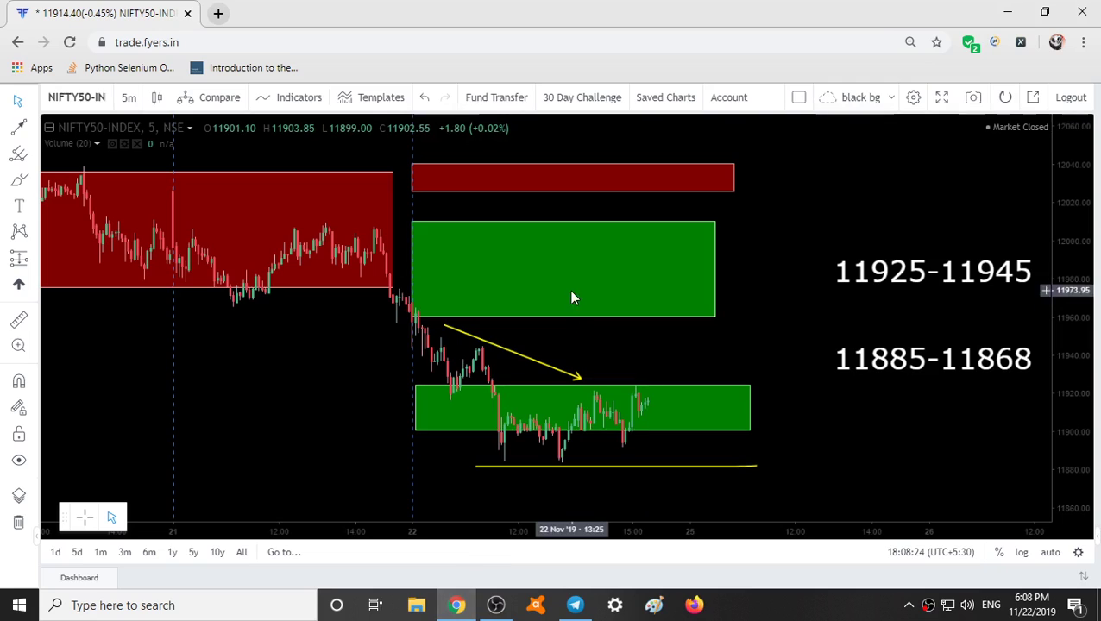
click(571, 316)
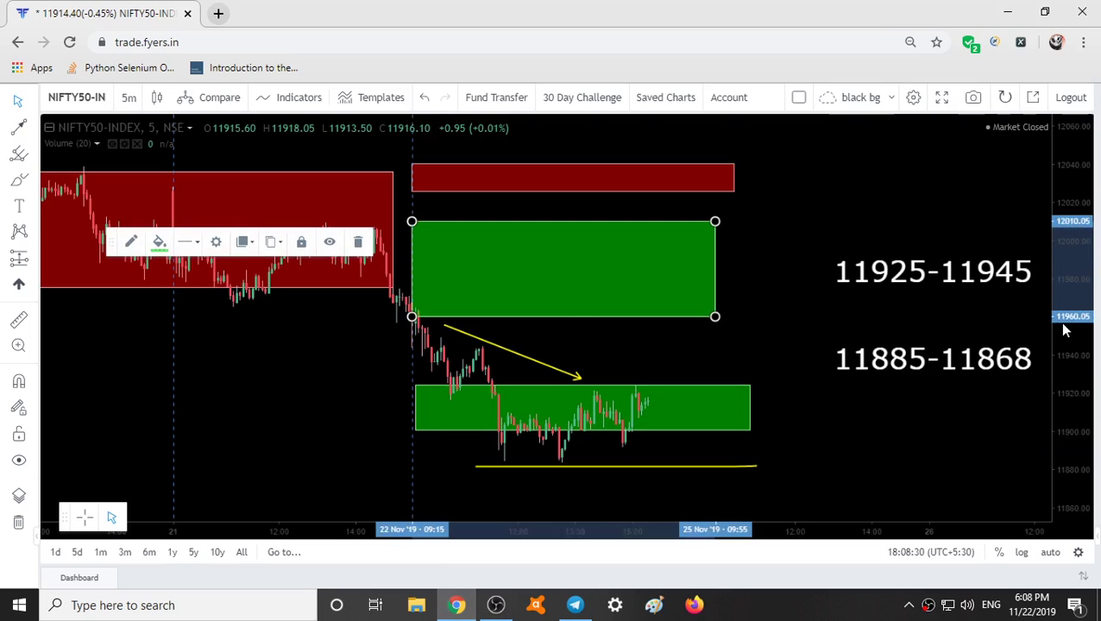
click(574, 605)
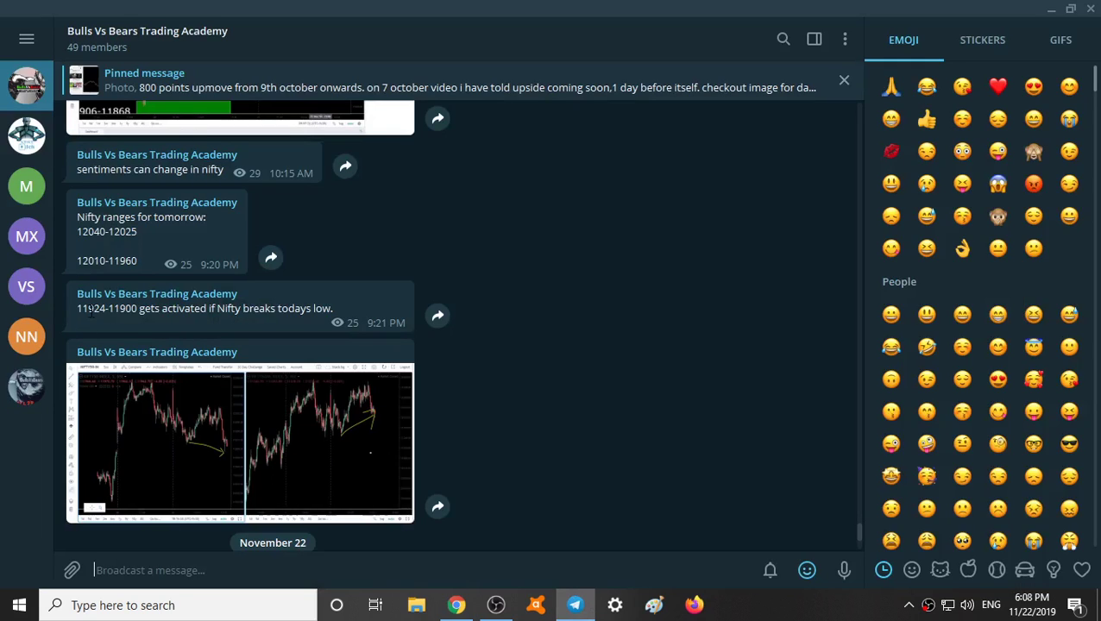
click(456, 605)
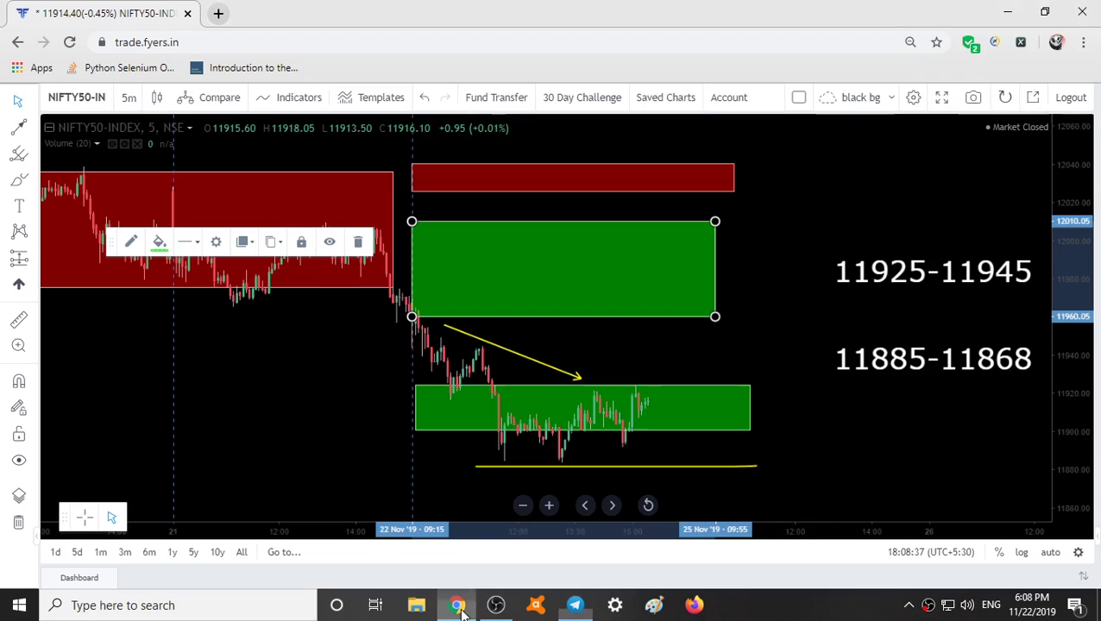
click(643, 392)
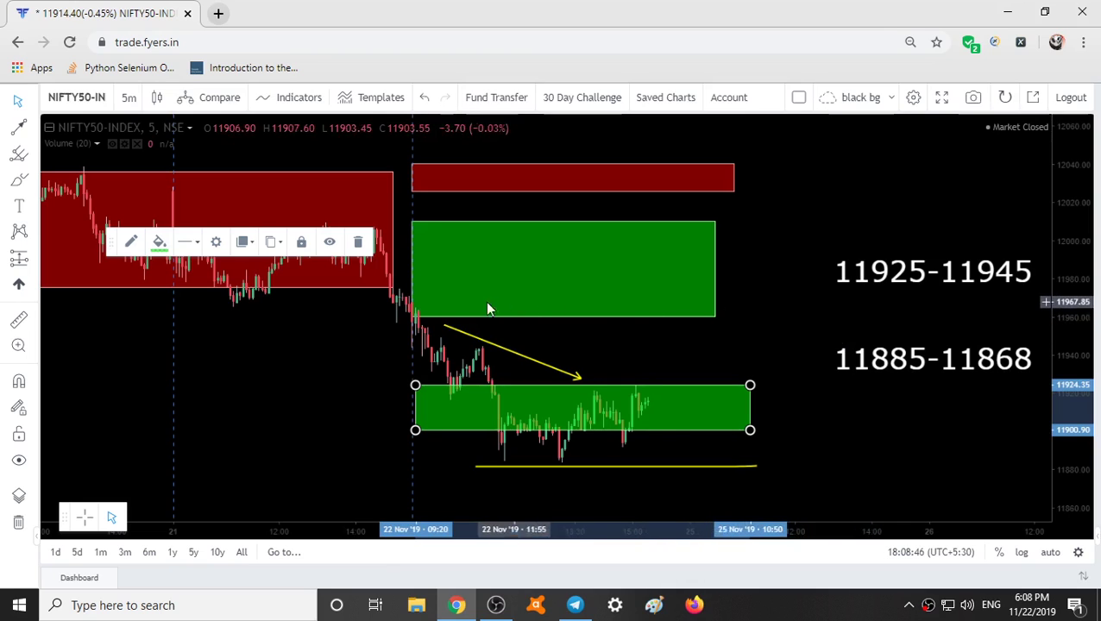
scroll(507, 339, up, 3)
drag(401, 339, 965, 354)
scroll(661, 370, down, 1)
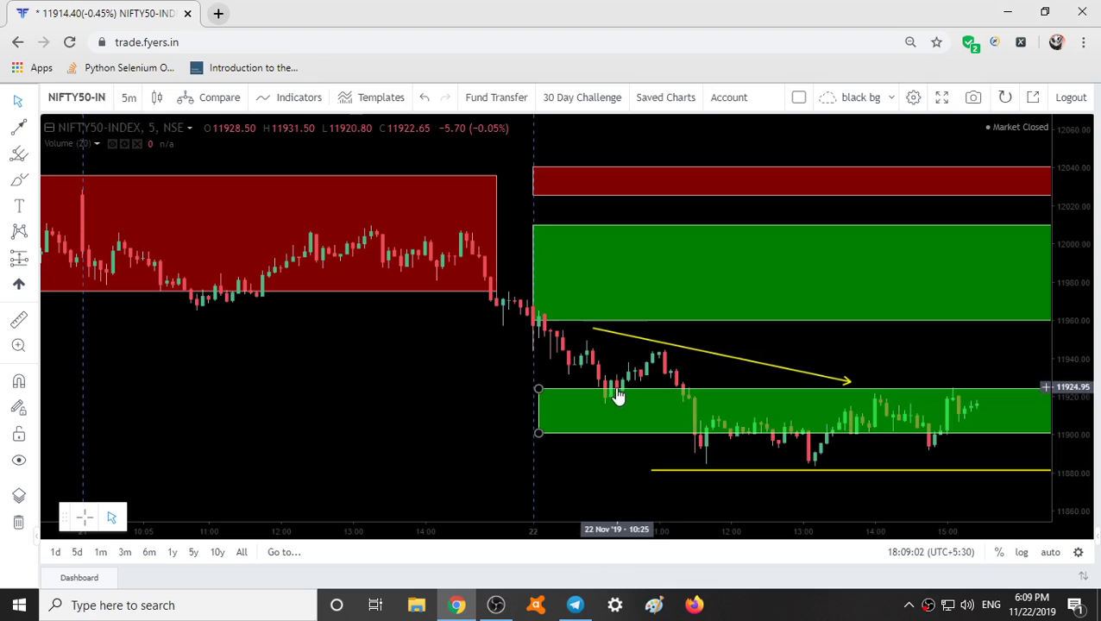
scroll(639, 371, down, 2)
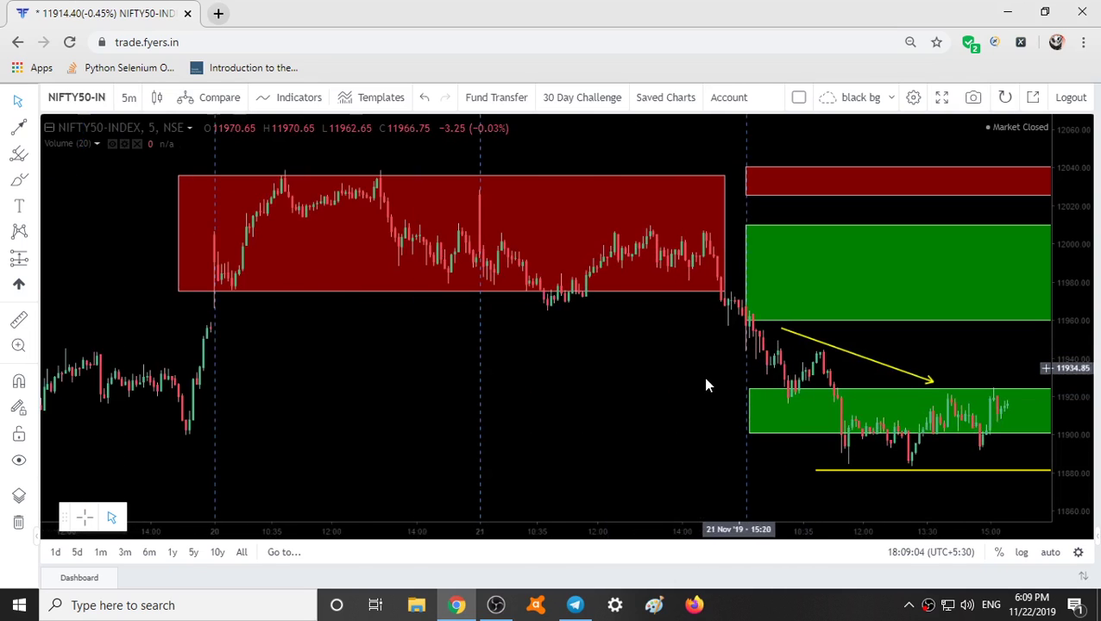
Pan left past the boxes and stretch the price scale to bring the yellow support line into view.
drag(706, 384, 566, 368)
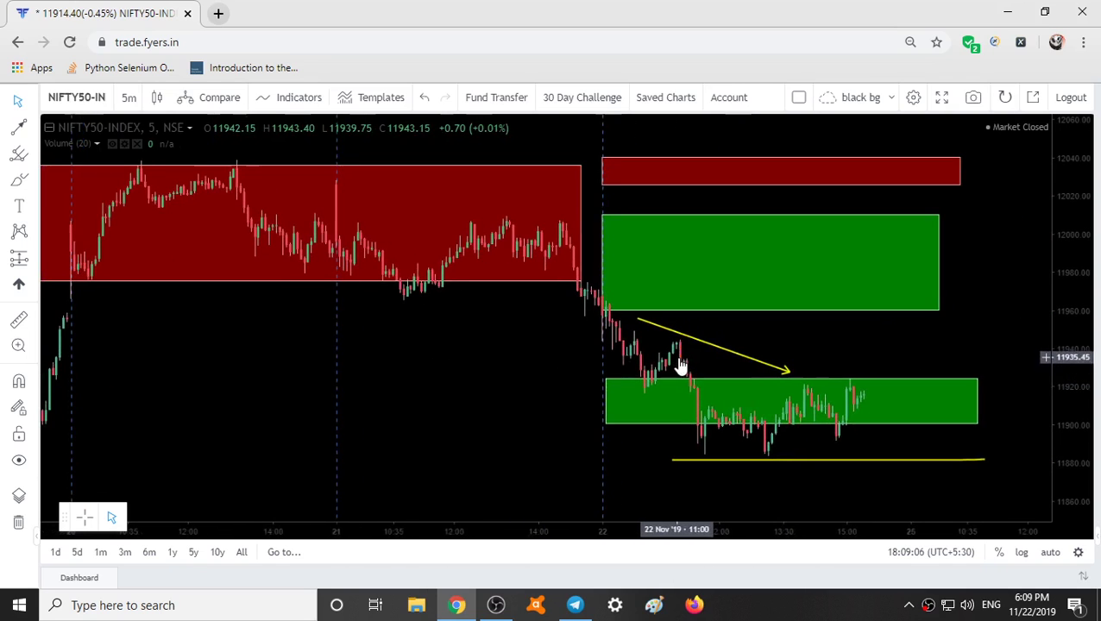
drag(713, 362, 658, 373)
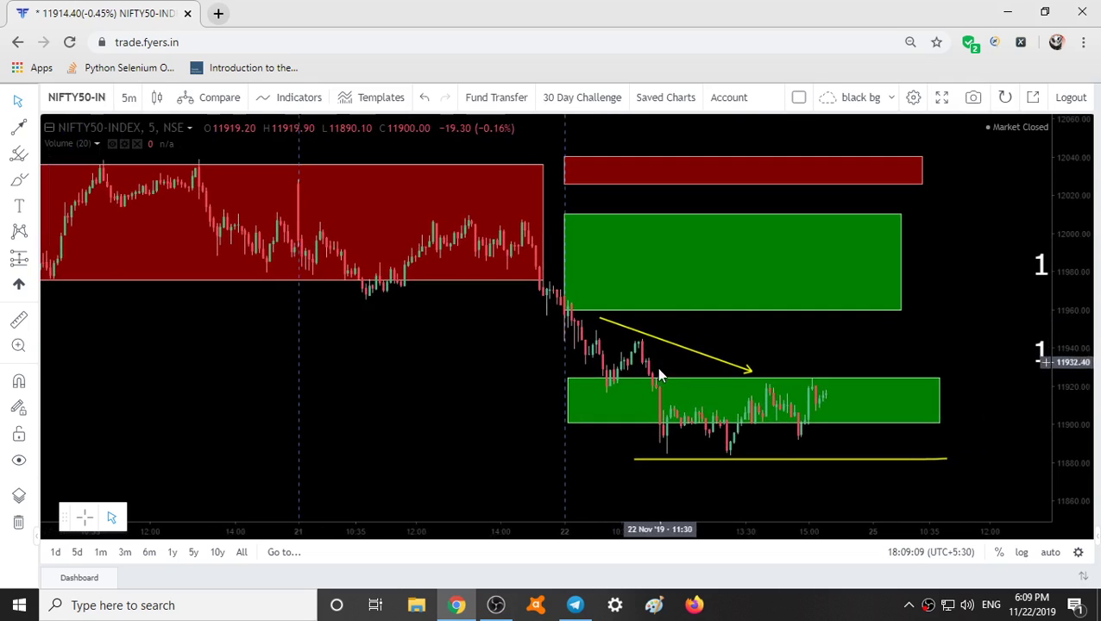
click(676, 446)
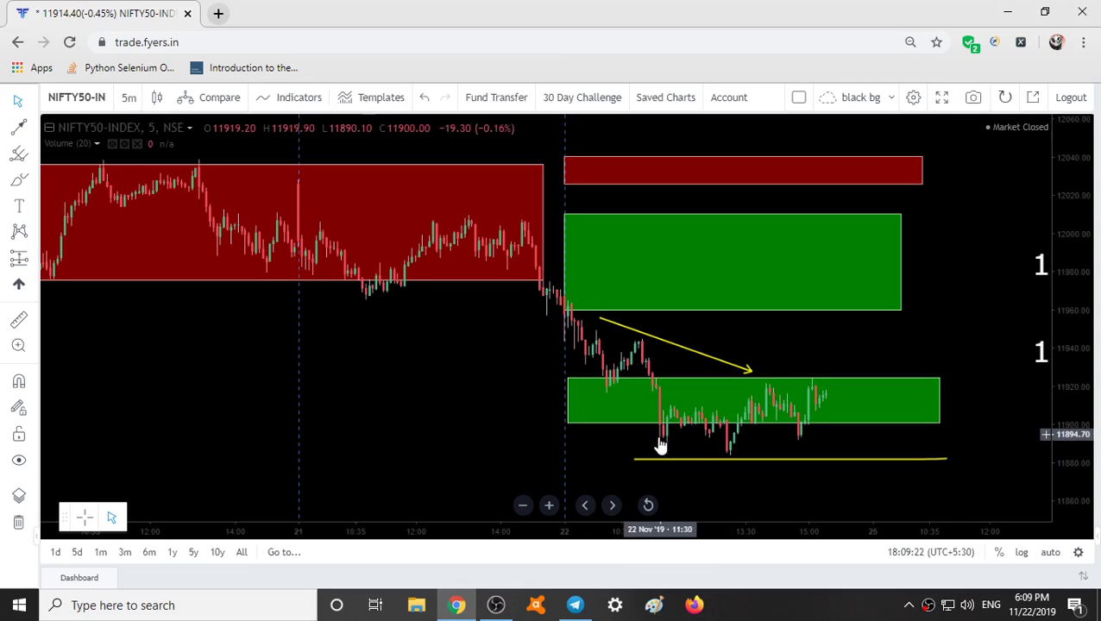
click(666, 444)
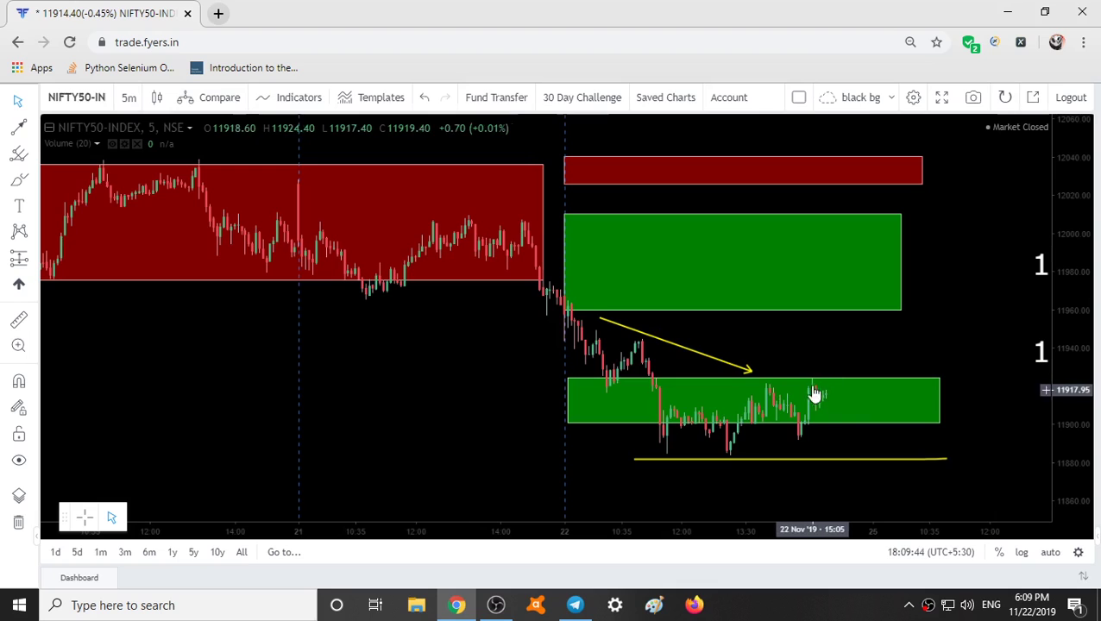
scroll(818, 385, up, 3)
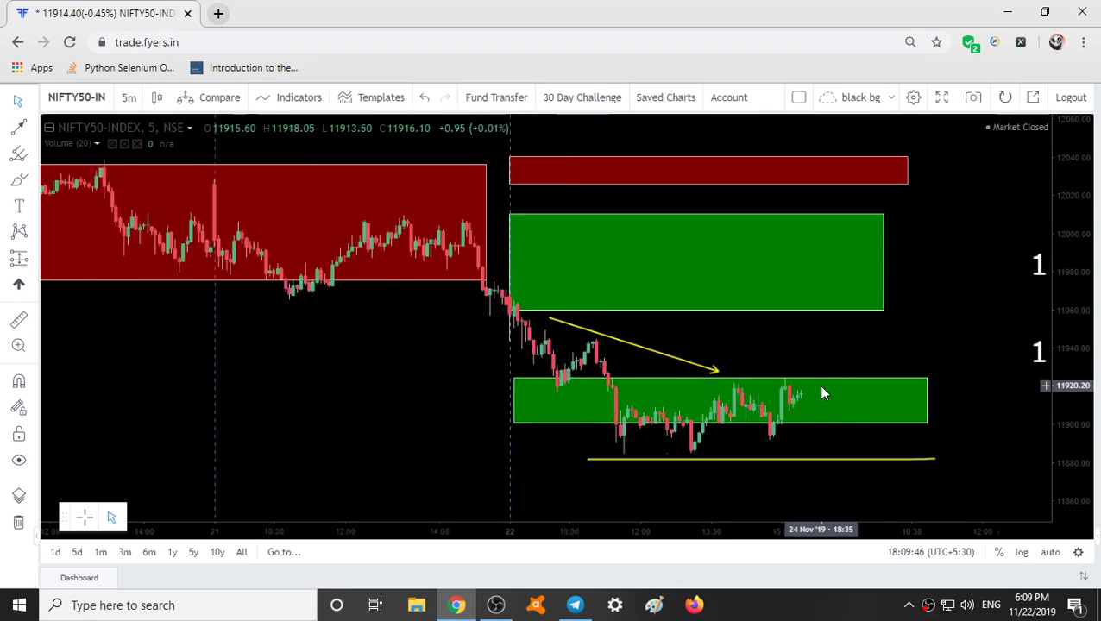
drag(1069, 467, 1058, 382)
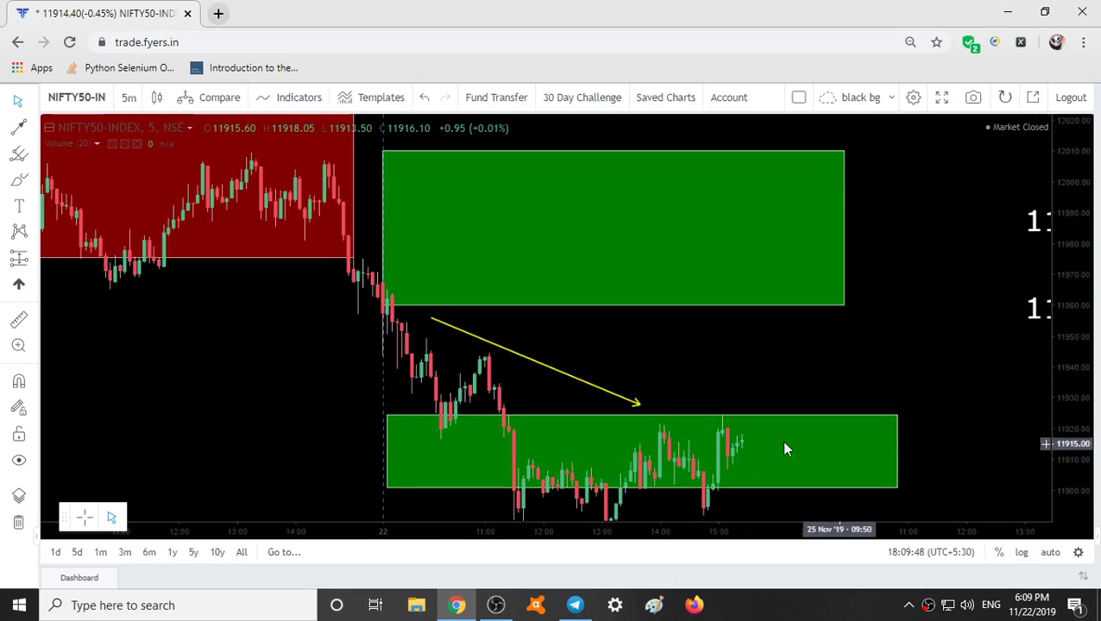
drag(934, 440, 816, 347)
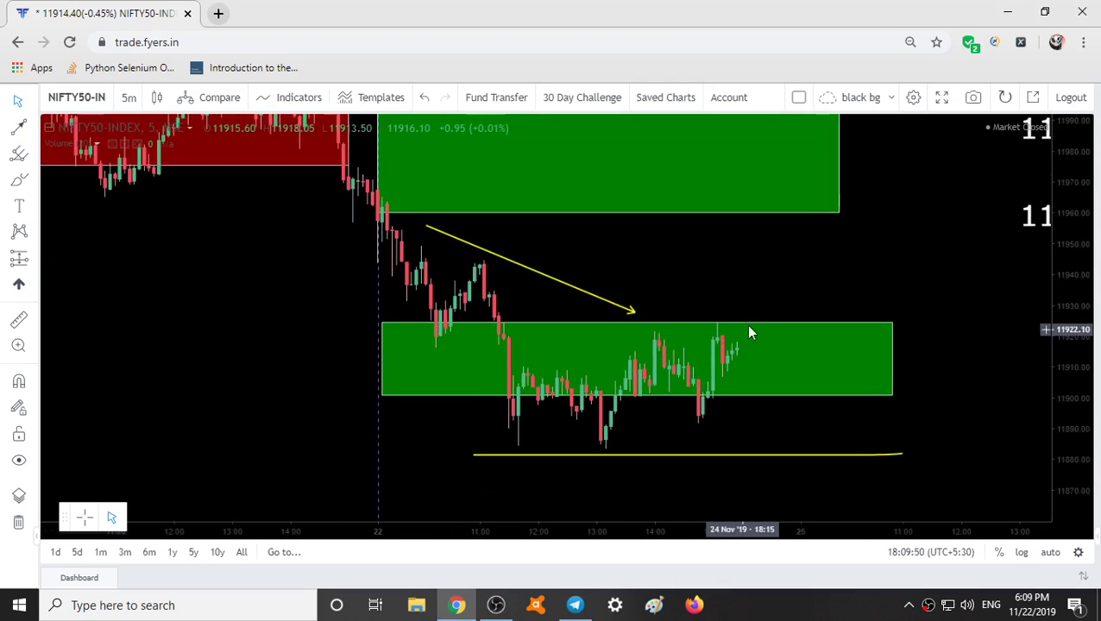
click(717, 330)
click(1096, 275)
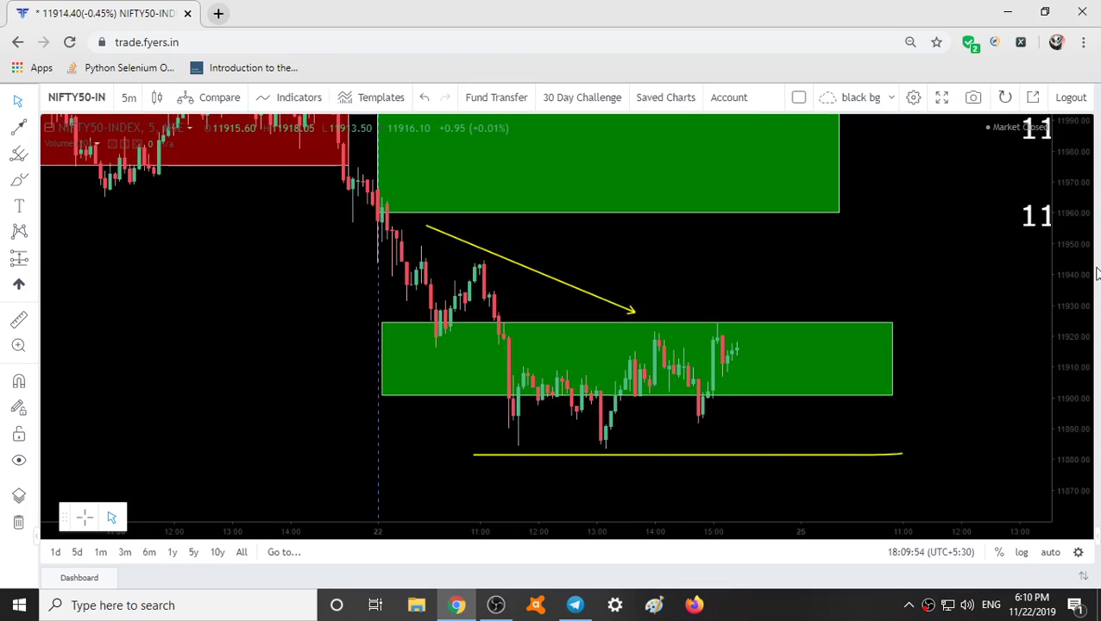
drag(1075, 214, 1068, 367)
scroll(1005, 395, down, 3)
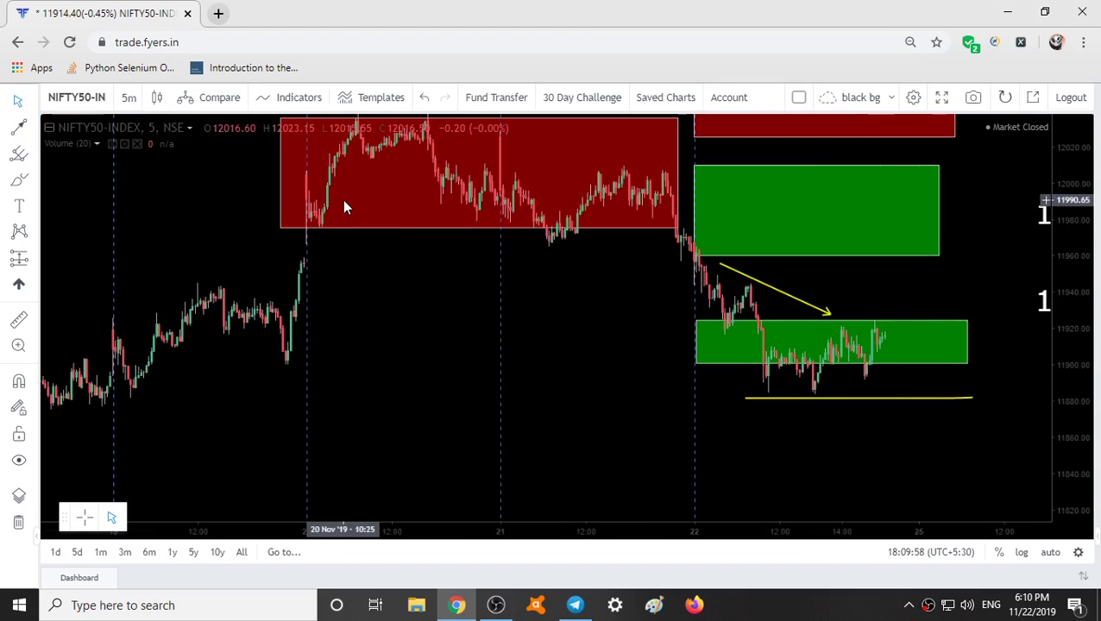
drag(863, 447, 440, 447)
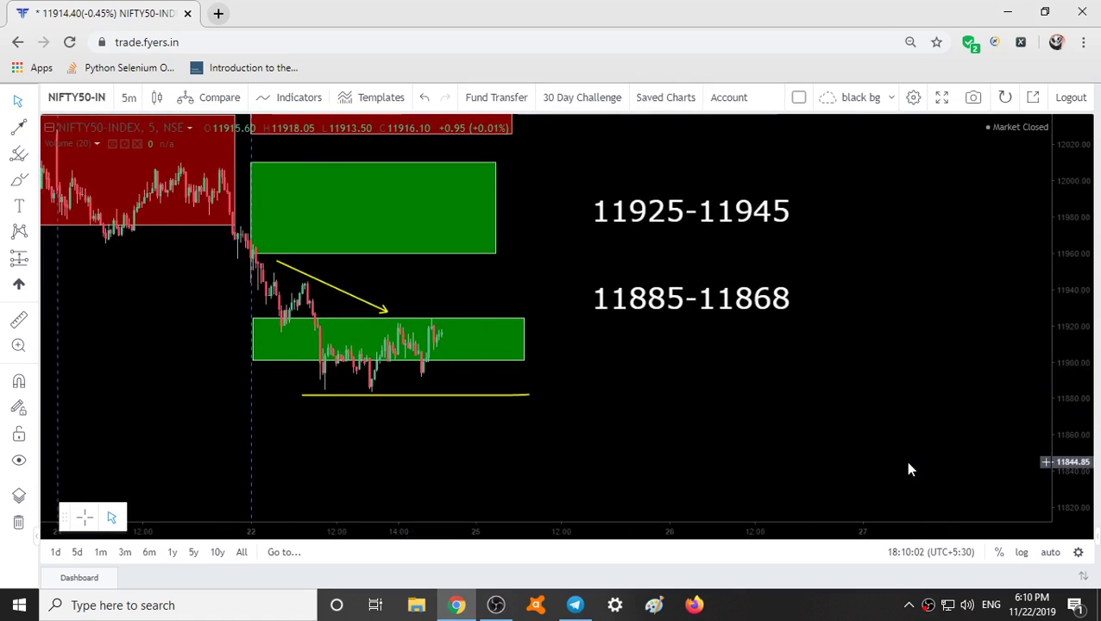
click(615, 216)
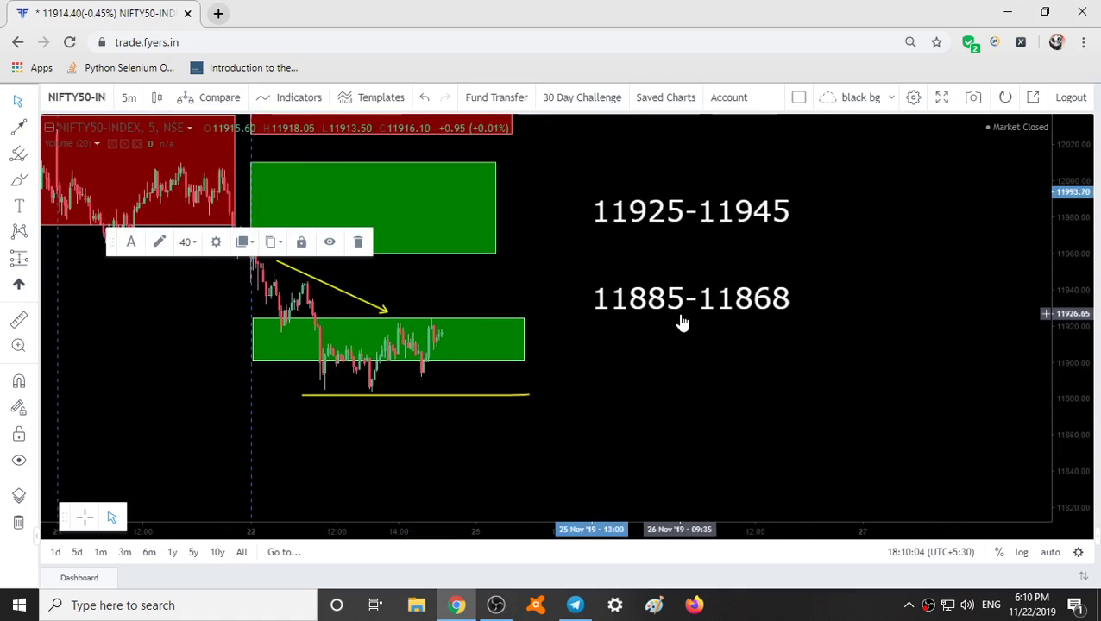